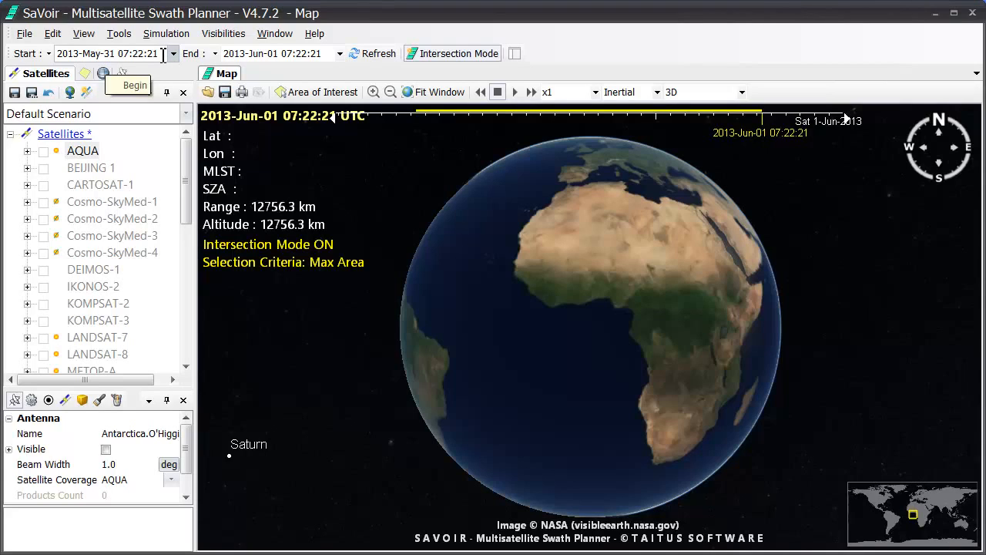
- Set the analysis period in the calendar to run from 31 May 2013 to 8 June 2013
left_click(163, 55)
left_click(163, 54)
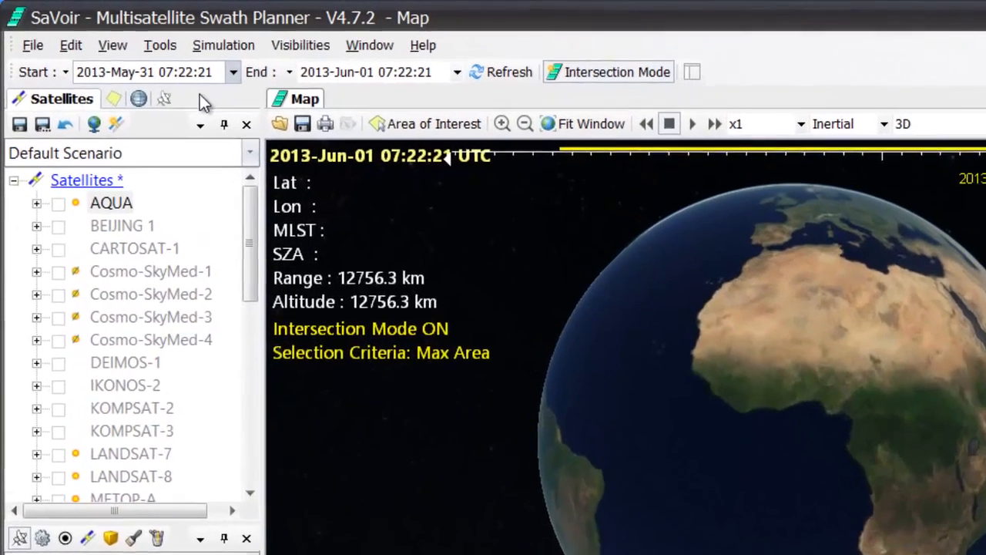
left_click(239, 74)
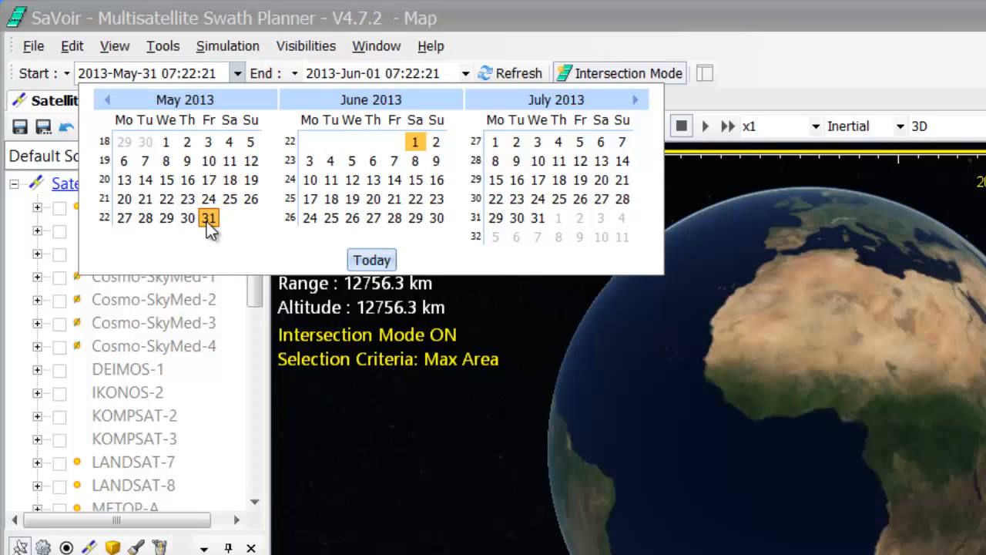
left_click_drag(207, 221, 354, 167)
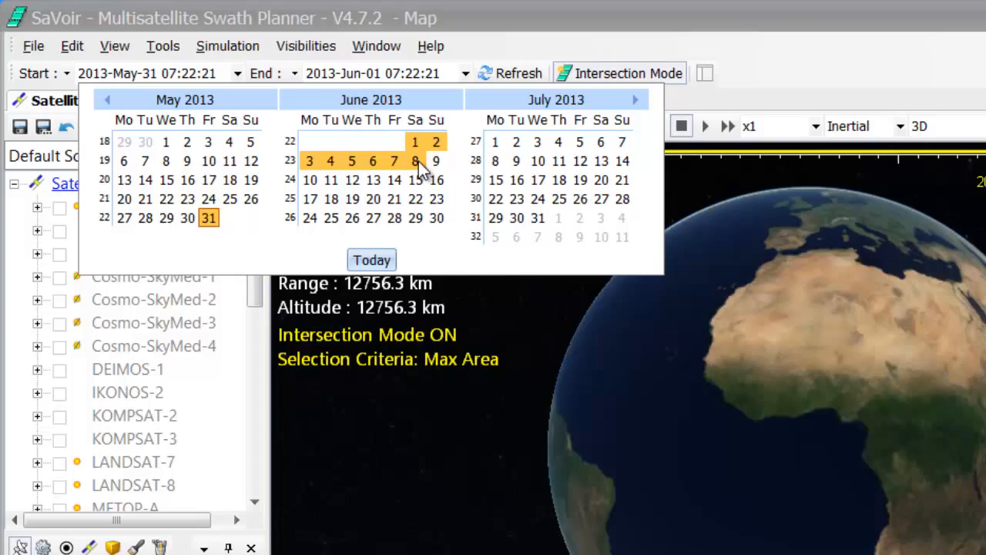
left_click_drag(418, 161, 418, 161)
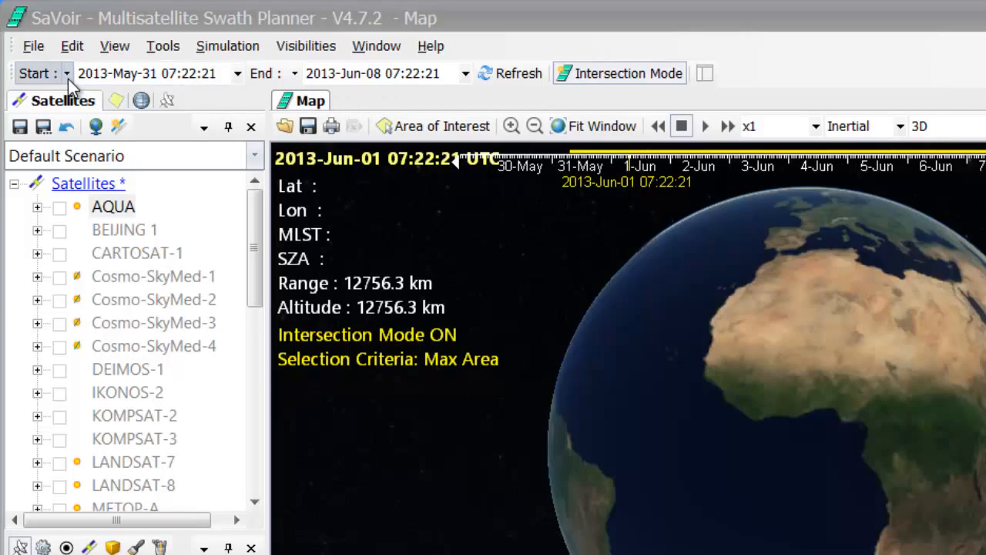
- Open the advanced time and orbit boundaries for AQUA with Sun-Synchronous Nominal Orbit as the orbit type
left_click(294, 75)
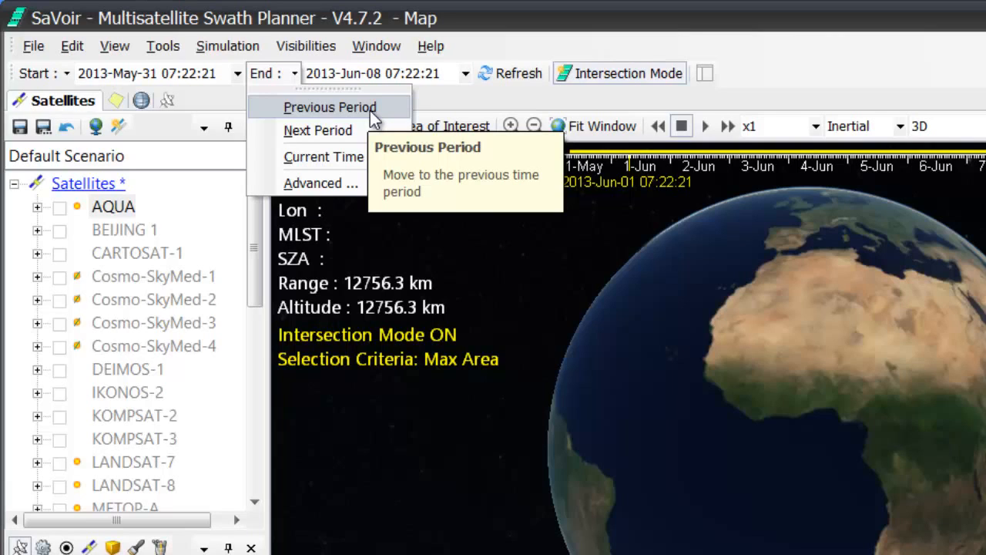
left_click(371, 188)
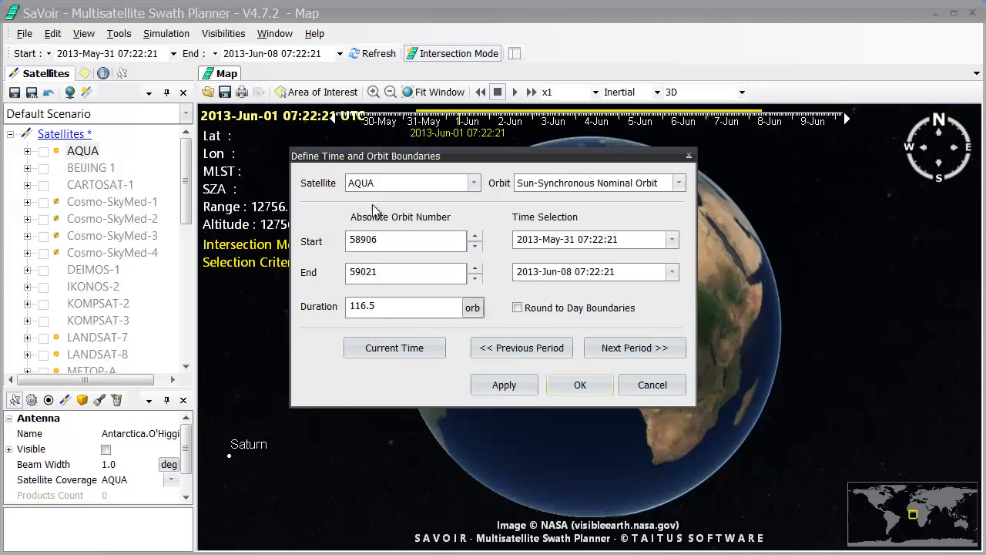
left_click(474, 183)
left_click(474, 183)
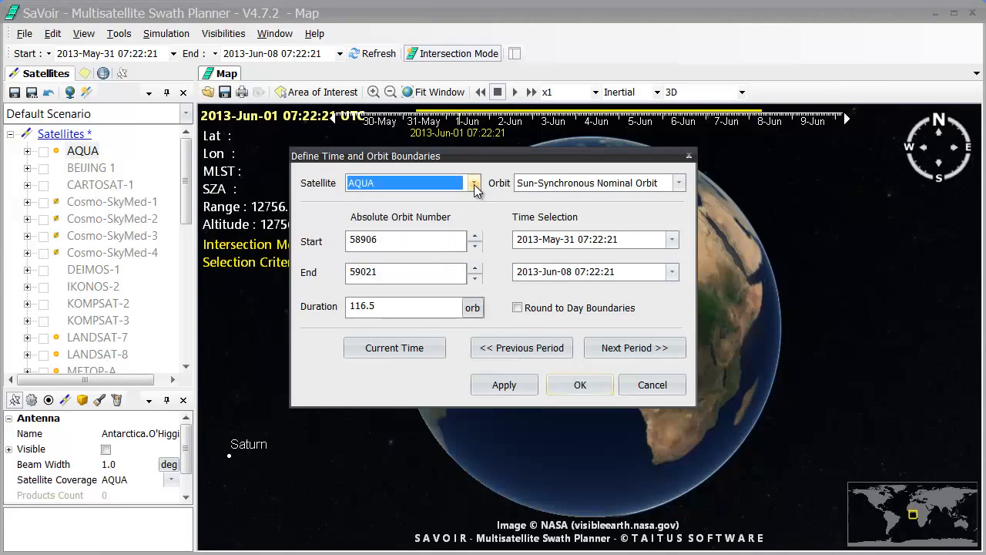
left_click(679, 184)
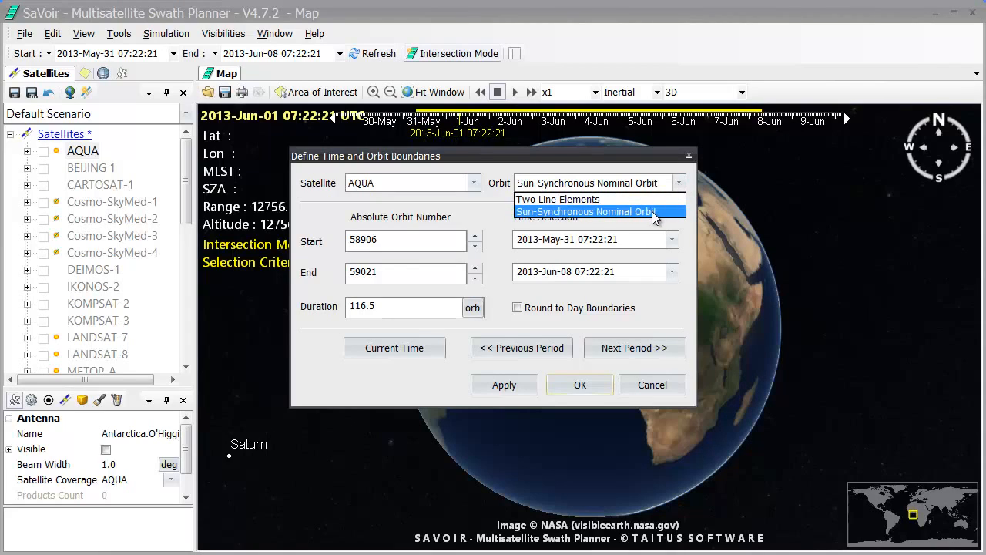
left_click(653, 212)
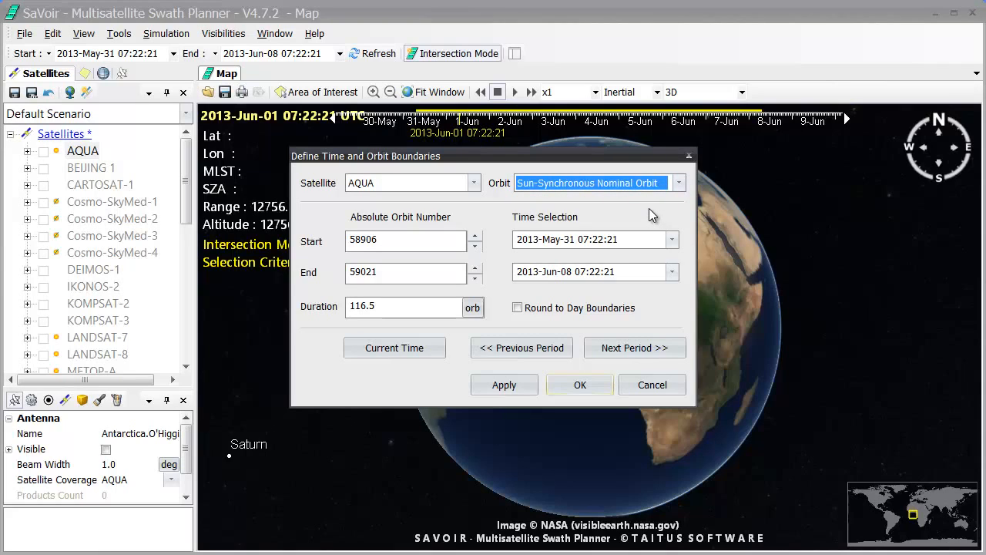
- Set the absolute orbit numbers to 58907 for the start and 59021 for the end
left_click(474, 238)
left_click(475, 238)
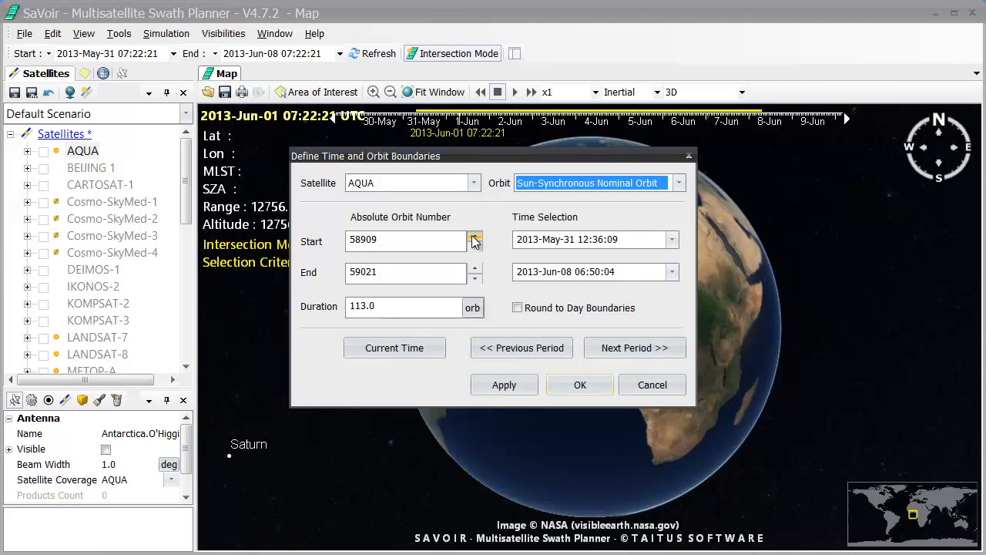
left_click(475, 247)
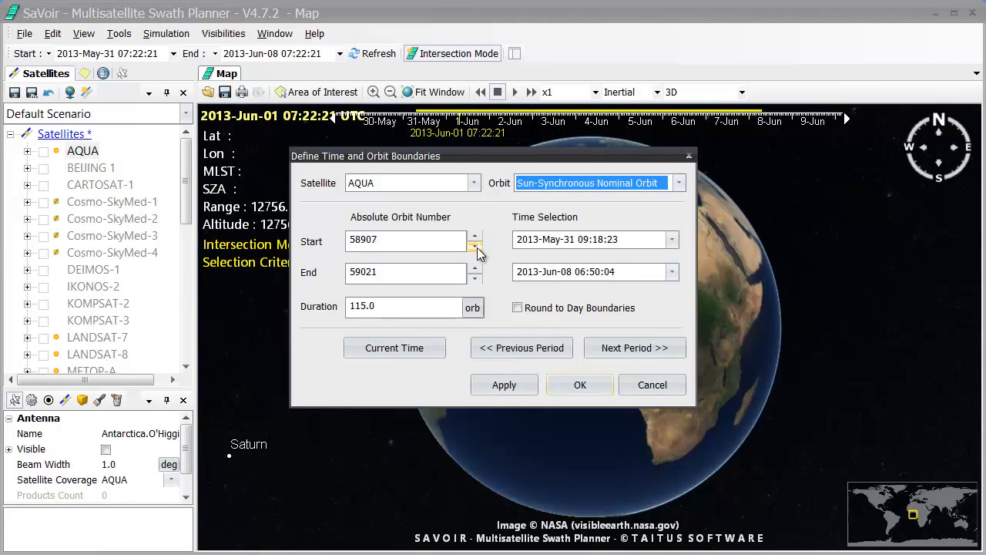
left_click(475, 267)
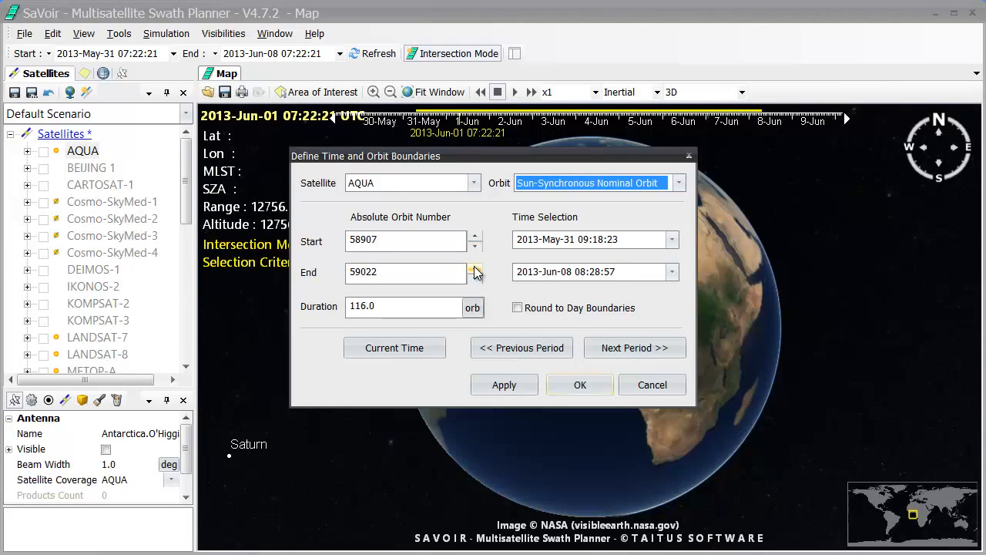
left_click(475, 268)
left_click(477, 279)
left_click(477, 280)
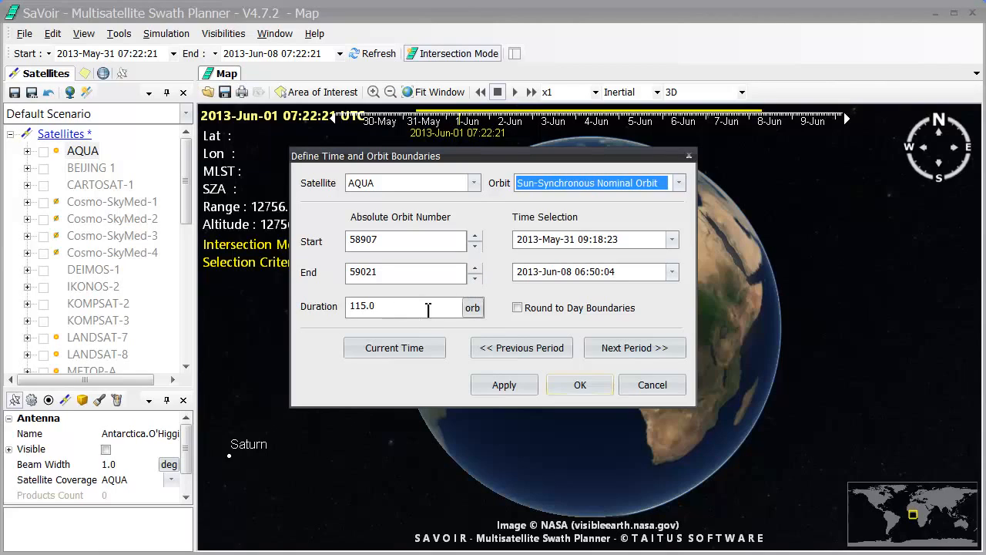
- Set the duration to 9 days, round the period to day boundaries and accept the time settings
left_click(477, 318)
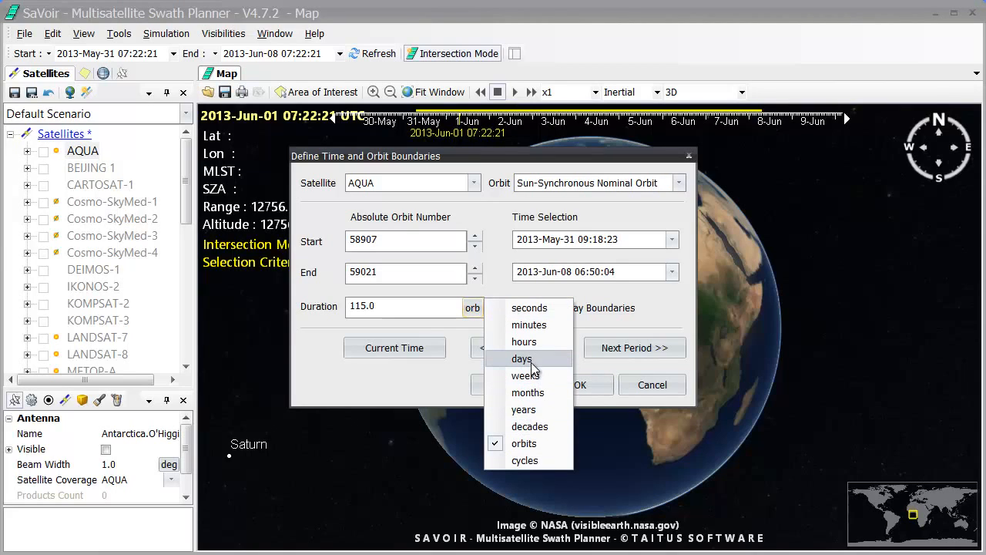
left_click(531, 362)
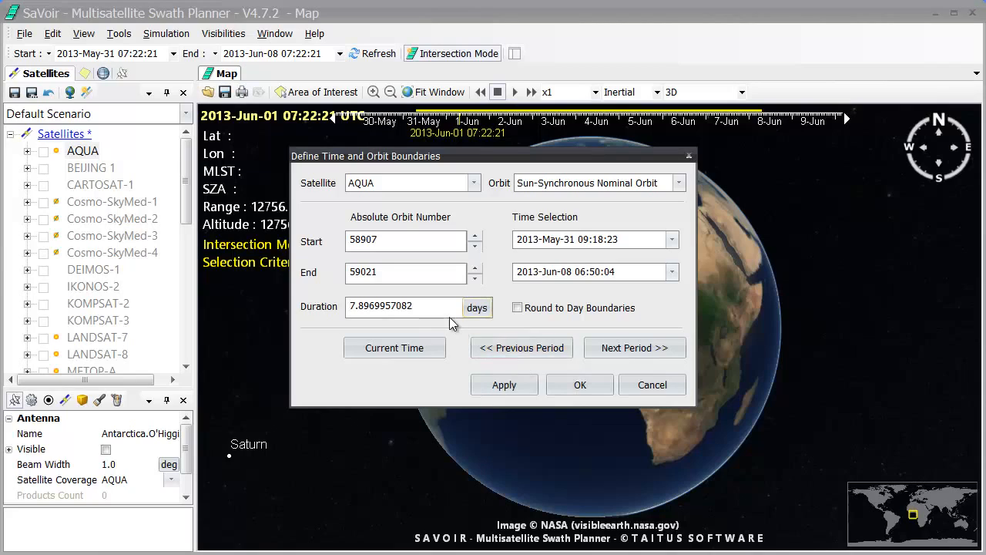
left_click_drag(419, 306, 351, 303)
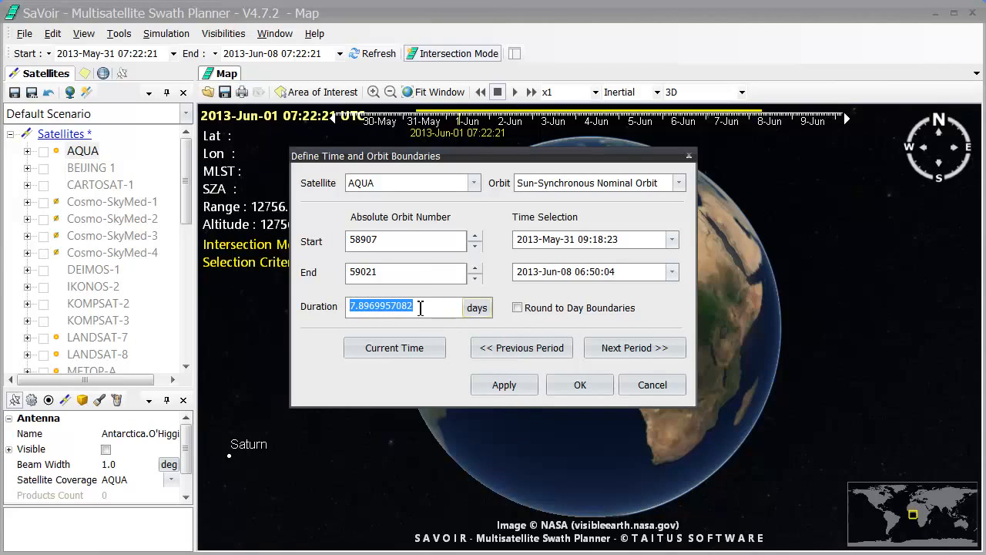
type("9")
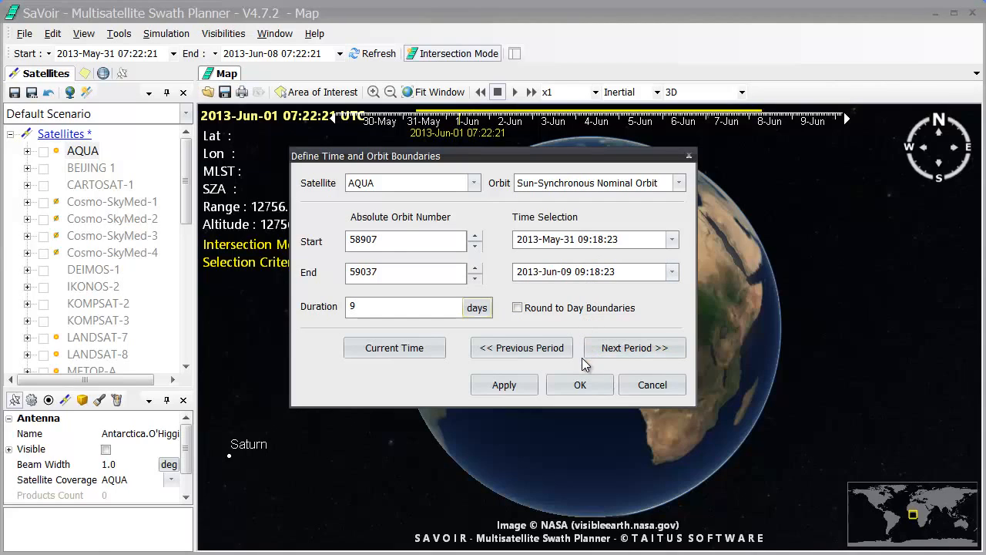
left_click(517, 308)
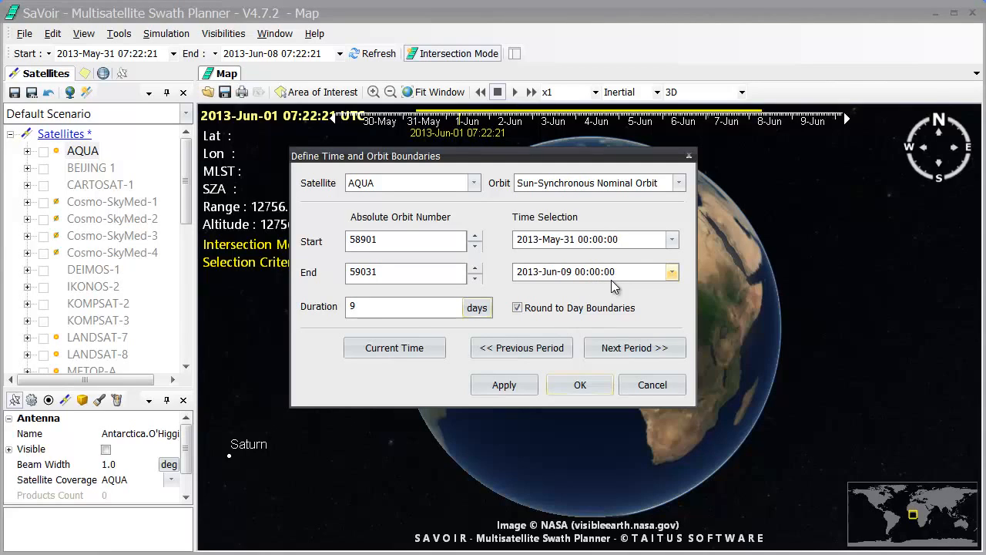
left_click(594, 383)
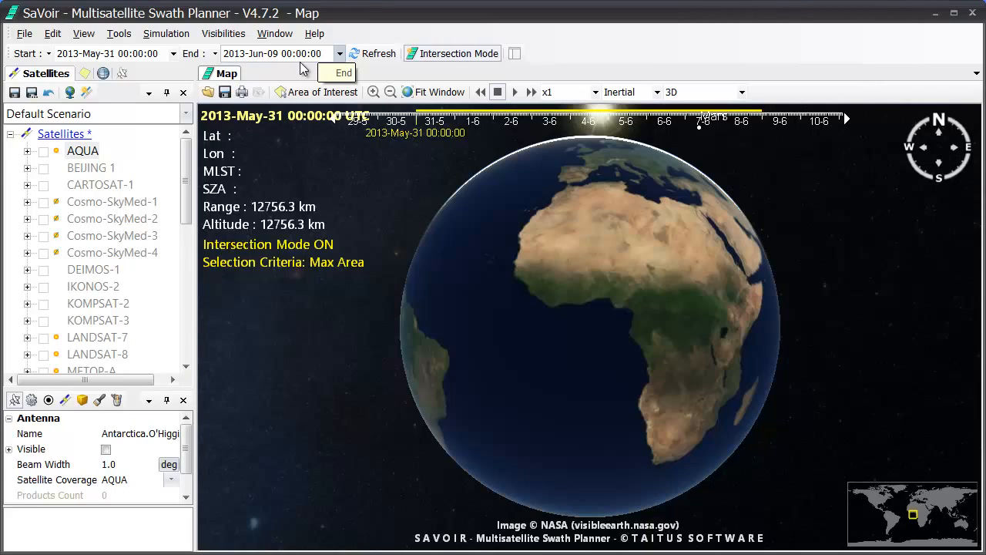
- Set the Default Time Window to 3 days in the environment's time properties
left_click(52, 35)
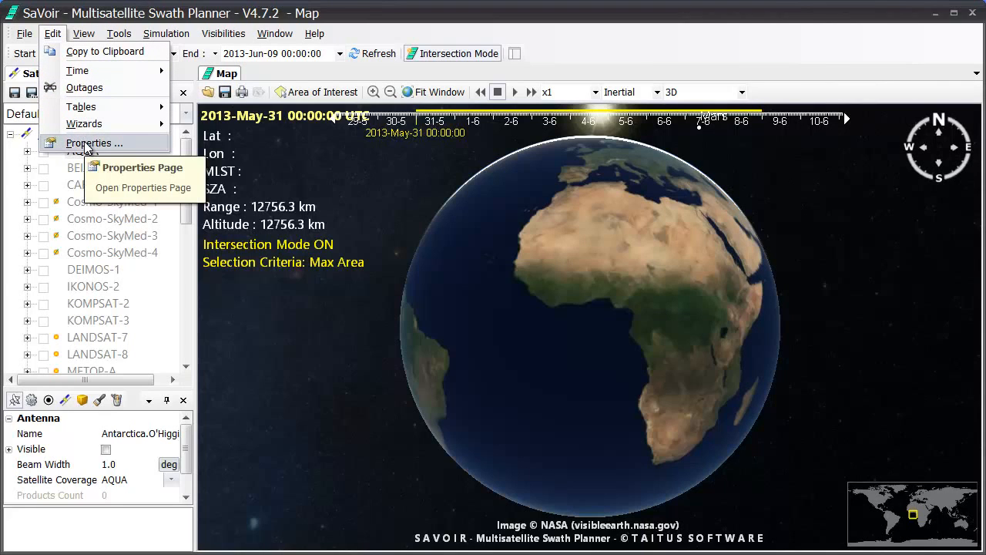
left_click(87, 144)
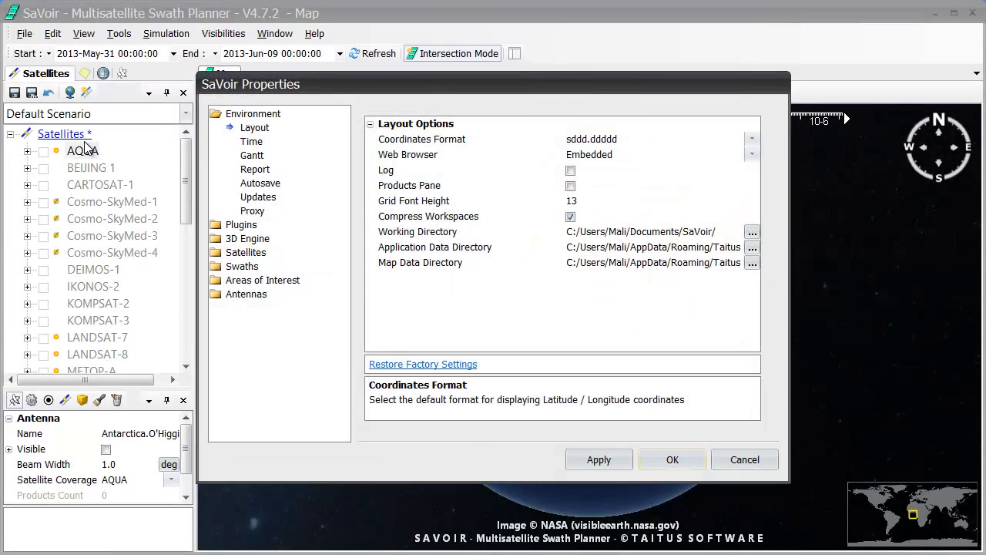
left_click(258, 143)
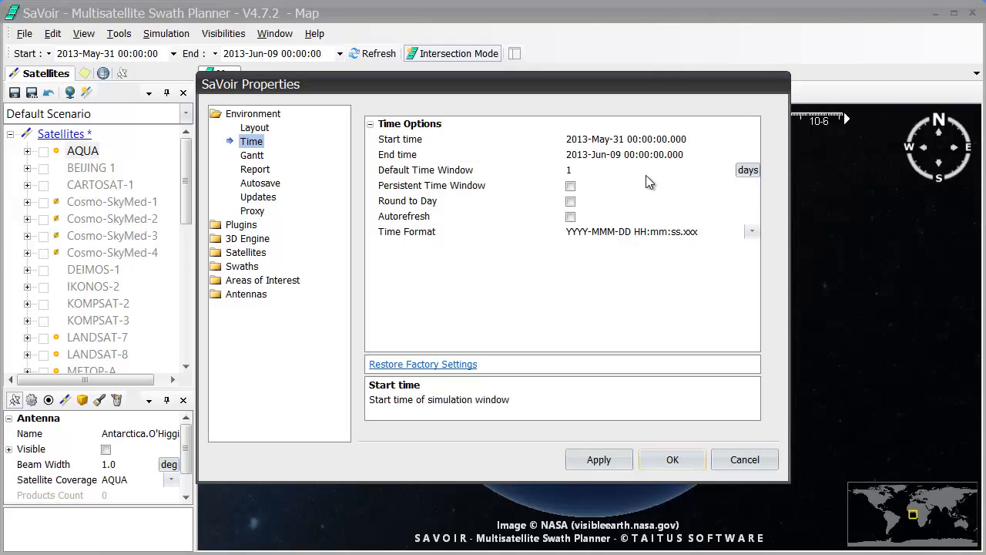
left_click(574, 171)
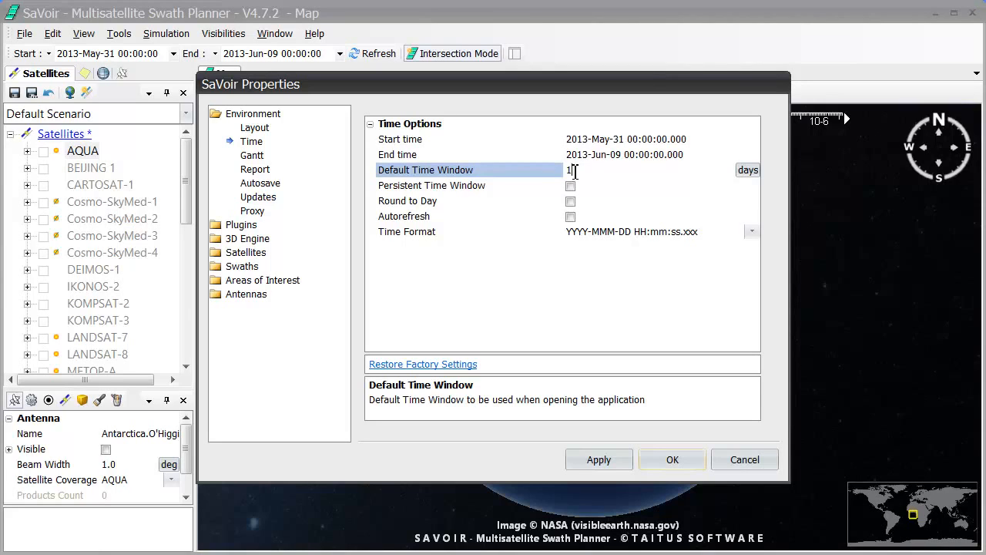
left_click_drag(571, 171, 564, 171)
type("3")
left_click(748, 170)
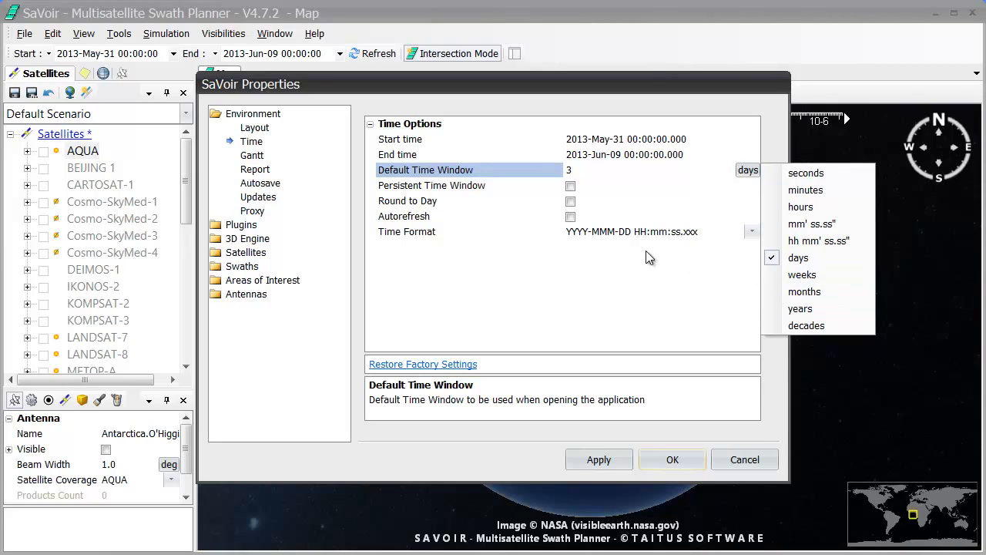
- Review the Persistent Time Window, Round to Day, Autorefresh and Time Format options, and save the properties
left_click(453, 187)
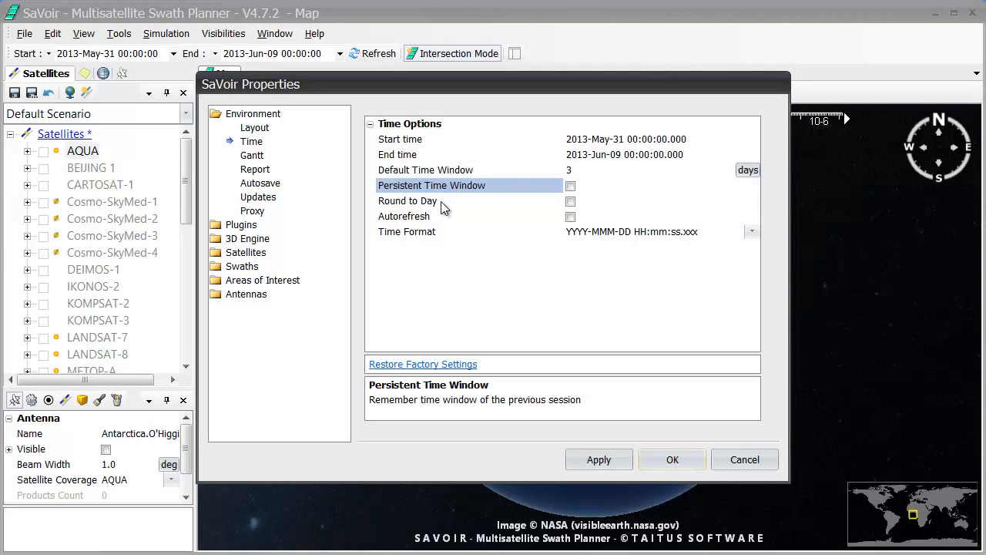
left_click(440, 205)
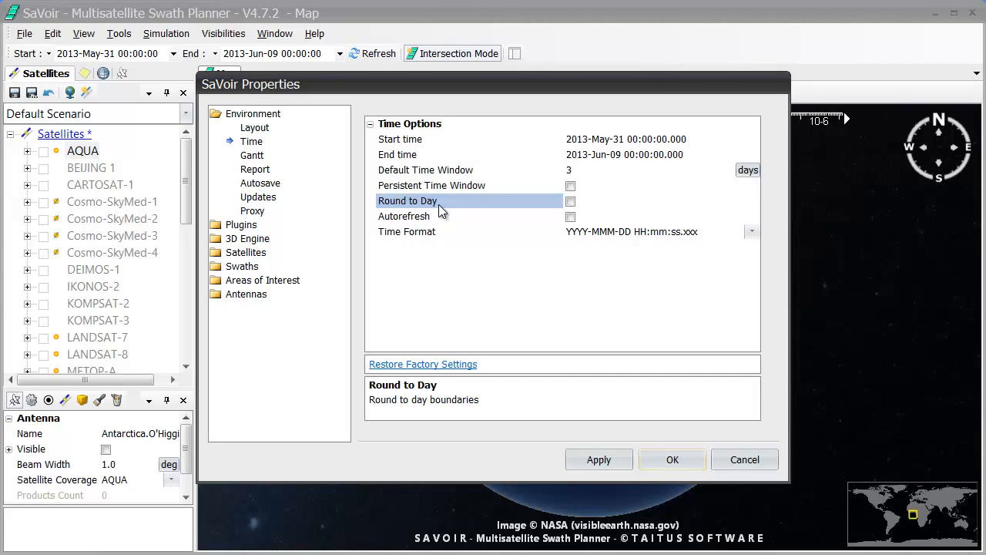
left_click(433, 219)
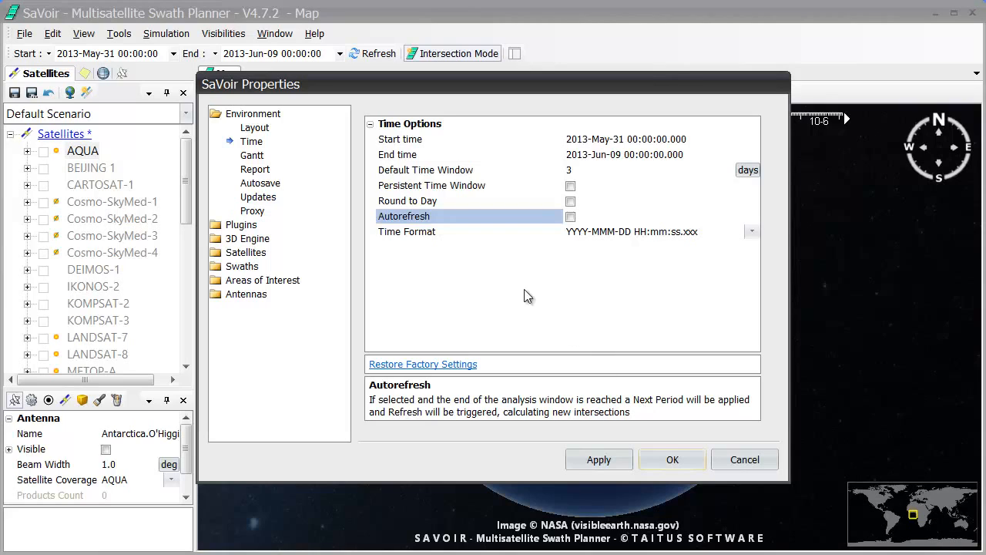
left_click(432, 234)
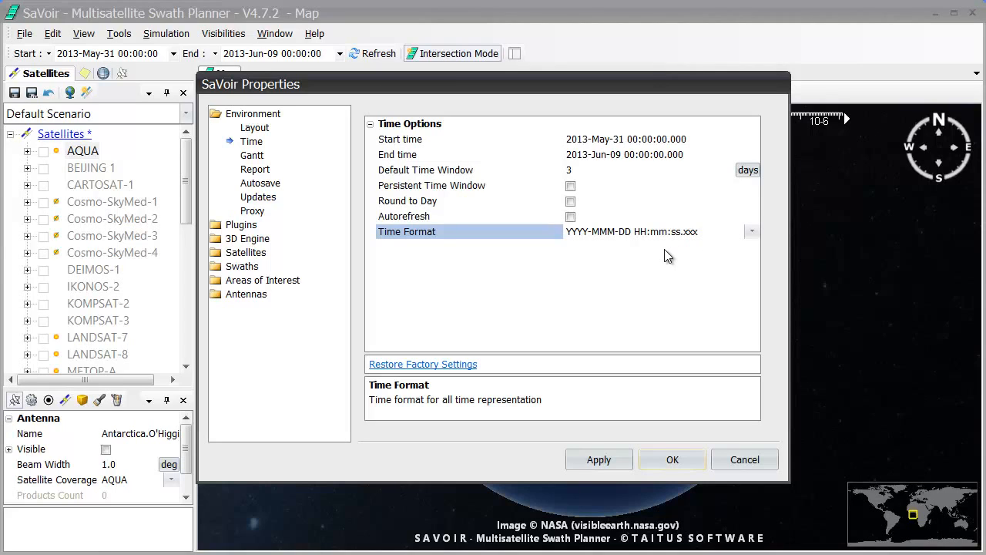
left_click(751, 233)
left_click(502, 270)
left_click(670, 460)
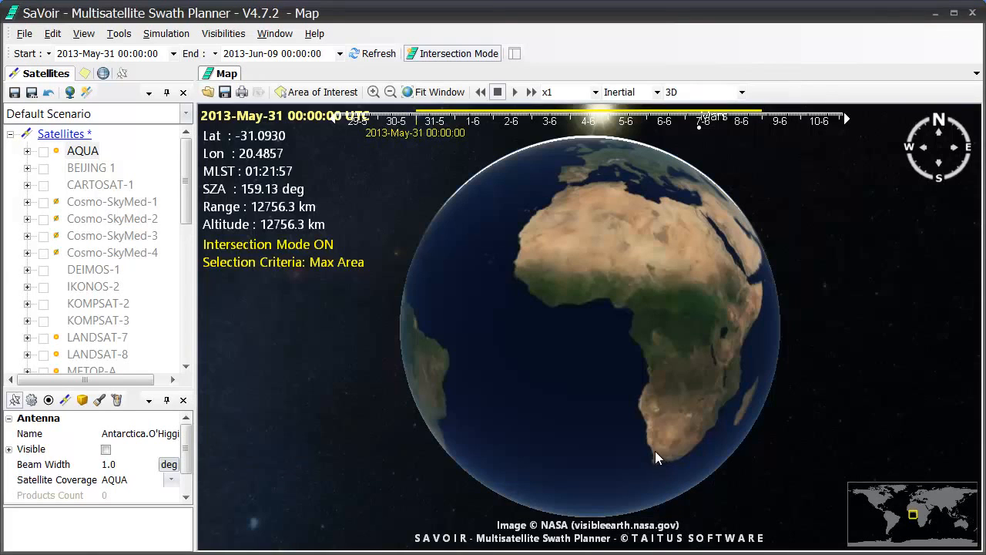